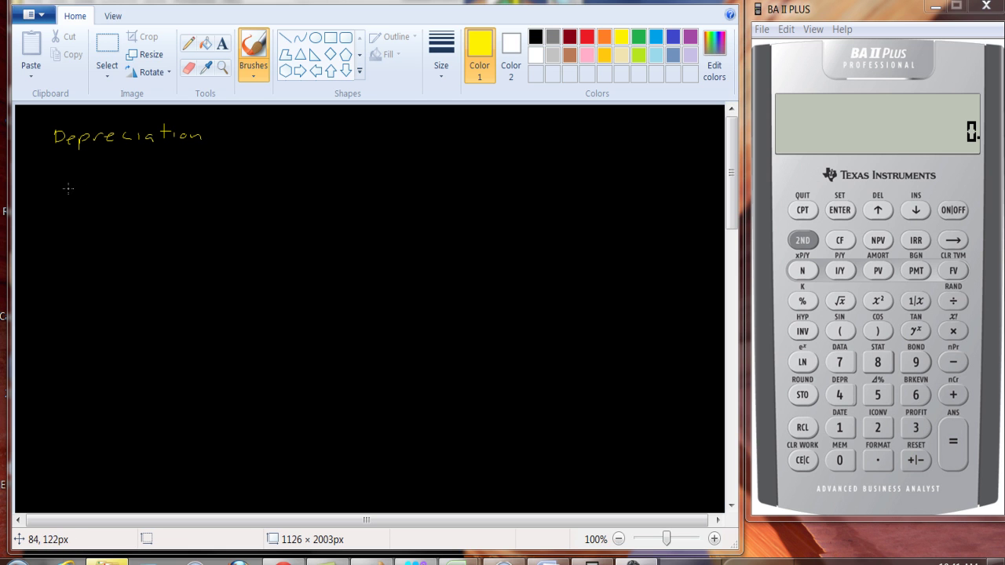
# - Write 'Straight line' and 'Annual Dep' in yellow brush under the Depreciation heading
pyautogui.moveTo(83, 190)
pyautogui.mouseDown()
pyautogui.moveTo(79, 182)
pyautogui.moveTo(95, 200)
pyautogui.moveTo(139, 197)
pyautogui.moveTo(149, 206)
pyautogui.moveTo(167, 190)
pyautogui.moveTo(216, 197)
pyautogui.mouseUp()
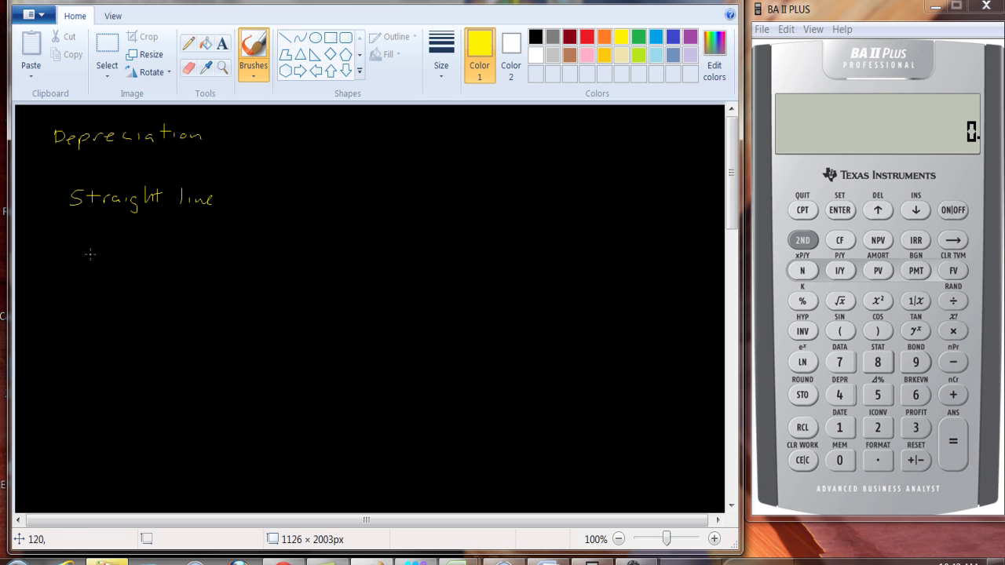
pyautogui.moveTo(88, 268)
pyautogui.mouseDown()
pyautogui.moveTo(118, 260)
pyautogui.moveTo(155, 270)
pyautogui.mouseUp()
pyautogui.moveTo(164, 246)
pyautogui.mouseDown()
pyautogui.moveTo(164, 267)
pyautogui.moveTo(205, 271)
pyautogui.mouseUp()
pyautogui.moveTo(208, 262)
pyautogui.mouseDown()
pyautogui.moveTo(210, 274)
pyautogui.moveTo(217, 265)
pyautogui.moveTo(251, 267)
pyautogui.mouseUp()
# - Write the fraction (Cost − Salvage Value) over Useful life after the equals sign
pyautogui.moveTo(312, 230)
pyautogui.mouseDown()
pyautogui.moveTo(311, 248)
pyautogui.moveTo(350, 242)
pyautogui.mouseUp()
pyautogui.moveTo(343, 235)
pyautogui.mouseDown()
pyautogui.moveTo(419, 245)
pyautogui.moveTo(445, 233)
pyautogui.moveTo(464, 250)
pyautogui.moveTo(519, 229)
pyautogui.moveTo(563, 242)
pyautogui.mouseUp()
pyautogui.moveTo(301, 255); pyautogui.dragTo(565, 251)
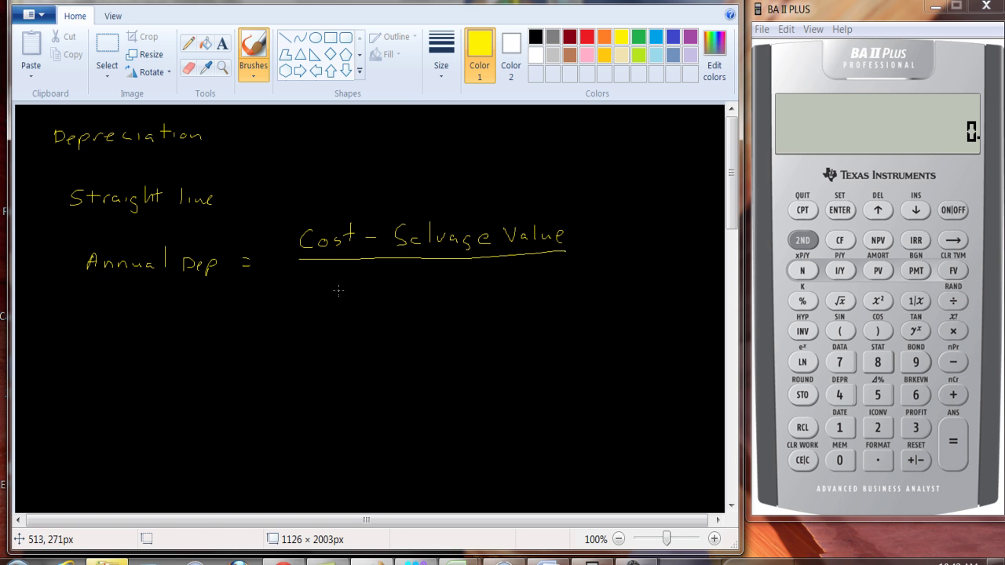
pyautogui.moveTo(341, 285)
pyautogui.mouseDown()
pyautogui.moveTo(364, 301)
pyautogui.moveTo(392, 300)
pyautogui.mouseUp()
pyautogui.moveTo(388, 295); pyautogui.dragTo(488, 303)
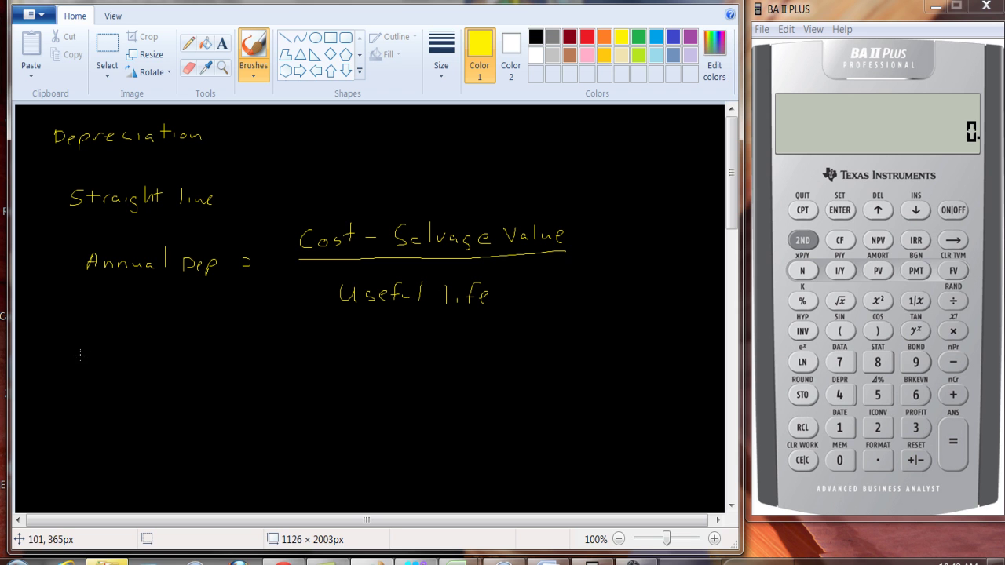
# - Write the example line 'ex. $10,000 equipment' below the formula
pyautogui.moveTo(56, 375); pyautogui.dragTo(81, 382)
pyautogui.moveTo(130, 357)
pyautogui.mouseDown()
pyautogui.moveTo(127, 369)
pyautogui.moveTo(143, 362)
pyautogui.moveTo(149, 382)
pyautogui.mouseUp()
pyautogui.moveTo(162, 360)
pyautogui.mouseDown()
pyautogui.moveTo(165, 374)
pyautogui.moveTo(162, 361)
pyautogui.mouseUp()
pyautogui.moveTo(176, 364); pyautogui.dragTo(188, 364)
pyautogui.moveTo(124, 344); pyautogui.dragTo(118, 359)
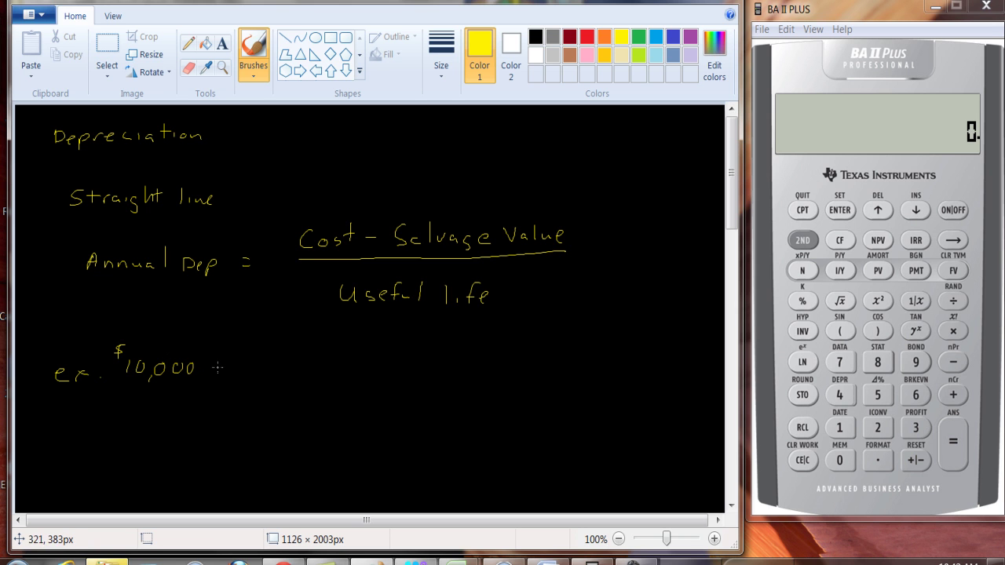
pyautogui.moveTo(228, 366)
pyautogui.mouseDown()
pyautogui.moveTo(241, 386)
pyautogui.moveTo(268, 369)
pyautogui.mouseUp()
pyautogui.moveTo(275, 365)
pyautogui.mouseDown()
pyautogui.moveTo(292, 374)
pyautogui.moveTo(320, 362)
pyautogui.mouseUp()
pyautogui.moveTo(330, 347)
pyautogui.mouseDown()
pyautogui.moveTo(332, 366)
pyautogui.moveTo(335, 350)
pyautogui.mouseUp()
# - Add the '5 yr life' and '$2,000 salvage' lines beneath it
pyautogui.moveTo(139, 406)
pyautogui.mouseDown()
pyautogui.moveTo(139, 420)
pyautogui.moveTo(155, 407)
pyautogui.moveTo(184, 427)
pyautogui.moveTo(206, 412)
pyautogui.moveTo(246, 417)
pyautogui.mouseUp()
pyautogui.moveTo(260, 402)
pyautogui.mouseDown()
pyautogui.moveTo(254, 419)
pyautogui.moveTo(262, 409)
pyautogui.mouseUp()
pyautogui.moveTo(263, 412); pyautogui.dragTo(271, 416)
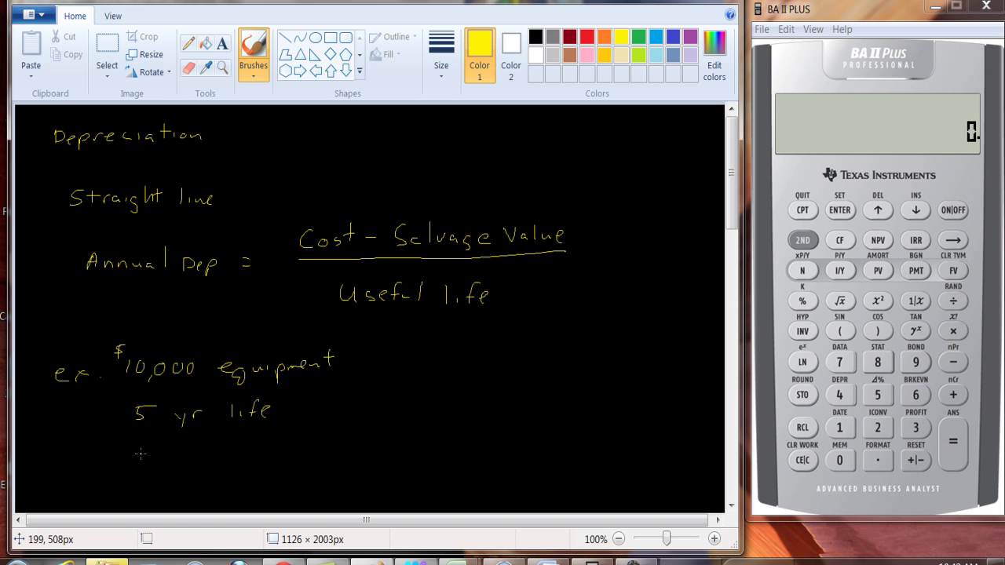
pyautogui.moveTo(127, 449)
pyautogui.mouseDown()
pyautogui.moveTo(156, 460)
pyautogui.moveTo(198, 449)
pyautogui.mouseUp()
pyautogui.moveTo(125, 437); pyautogui.dragTo(114, 456)
pyautogui.moveTo(121, 435); pyautogui.dragTo(120, 462)
pyautogui.moveTo(251, 453)
pyautogui.mouseDown()
pyautogui.moveTo(243, 461)
pyautogui.moveTo(307, 447)
pyautogui.moveTo(317, 463)
pyautogui.mouseUp()
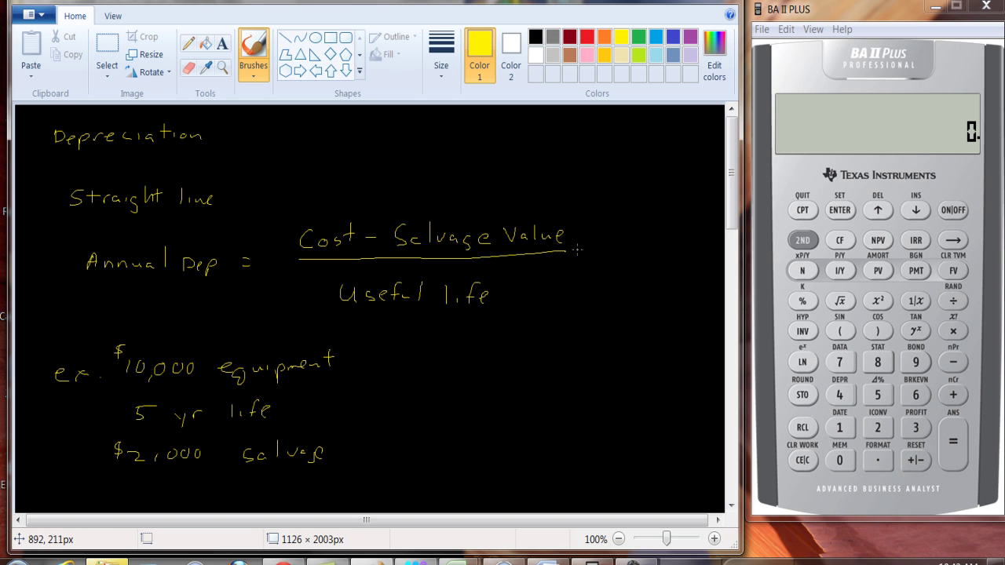
# - Write '= (10,000 − 2,000) / 5' to the right of the formula fraction
pyautogui.moveTo(575, 248); pyautogui.dragTo(582, 248)
pyautogui.moveTo(595, 212)
pyautogui.mouseDown()
pyautogui.moveTo(610, 240)
pyautogui.moveTo(625, 222)
pyautogui.moveTo(683, 241)
pyautogui.mouseUp()
pyautogui.moveTo(694, 224); pyautogui.dragTo(715, 227)
pyautogui.moveTo(604, 240)
pyautogui.mouseDown()
pyautogui.moveTo(697, 243)
pyautogui.moveTo(645, 272)
pyautogui.moveTo(661, 252)
pyautogui.mouseUp()
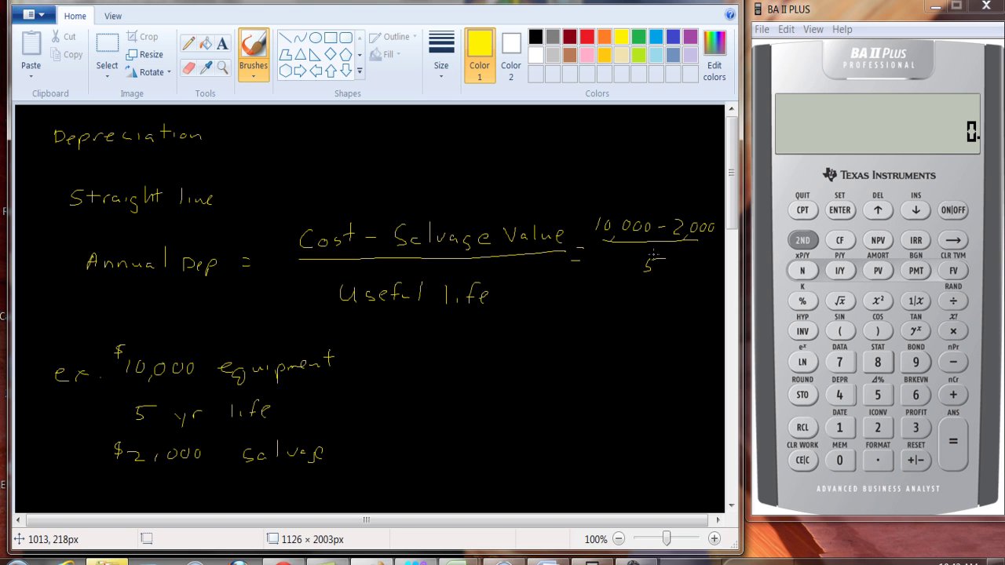
# - Compute 8,000 ÷ 5 = 1,600 on the BA II Plus and write '= 1,600' under the working
pyautogui.click(878, 364)
pyautogui.click(842, 461)
pyautogui.click(841, 461)
pyautogui.click(842, 462)
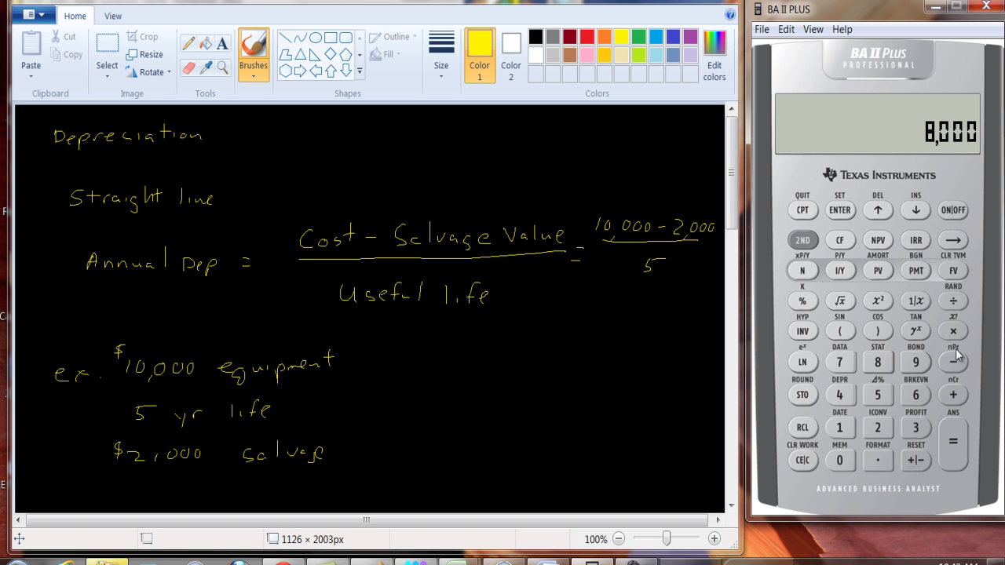
pyautogui.click(952, 300)
pyautogui.click(877, 395)
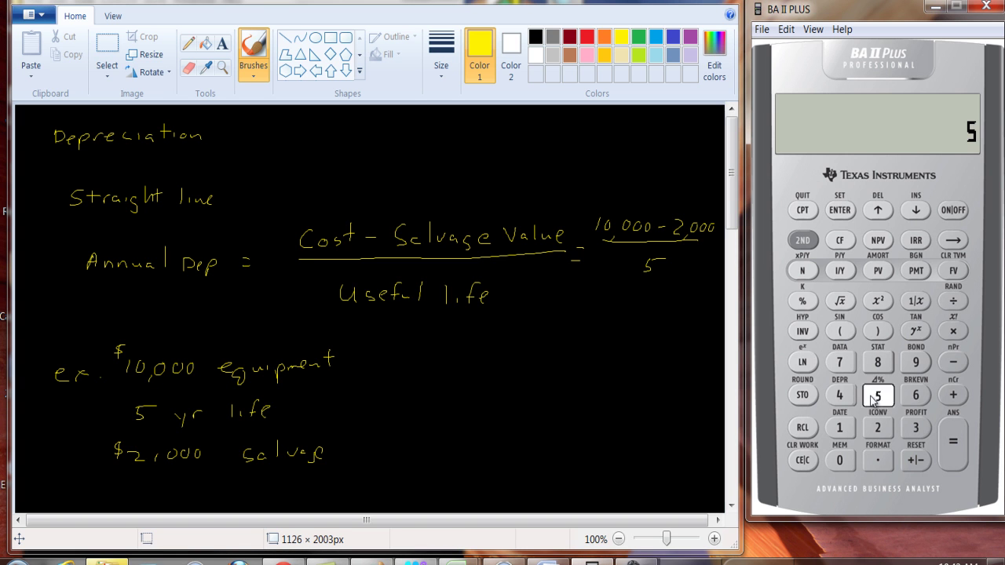
pyautogui.click(954, 444)
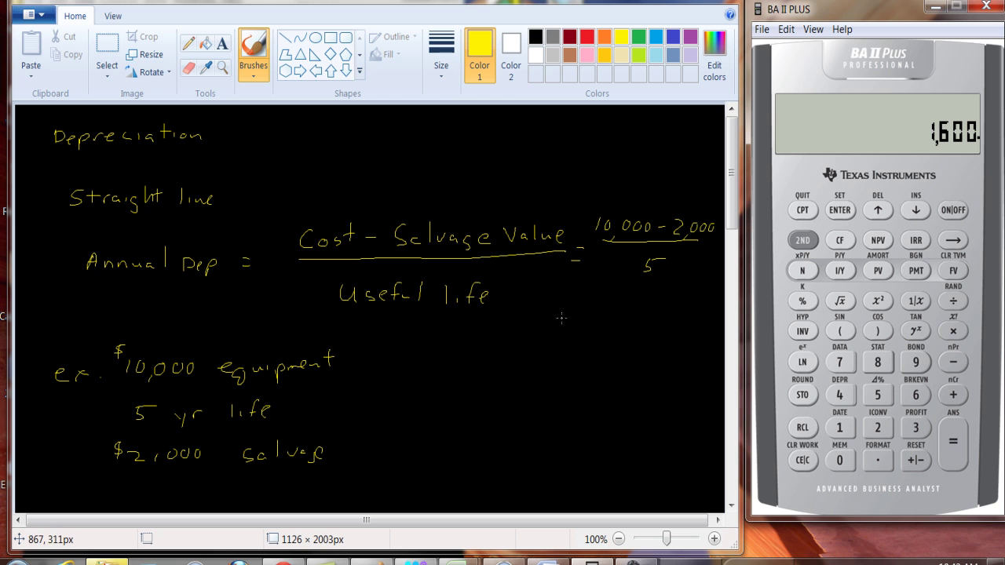
pyautogui.moveTo(567, 328)
pyautogui.mouseDown()
pyautogui.moveTo(603, 338)
pyautogui.moveTo(655, 326)
pyautogui.mouseUp()
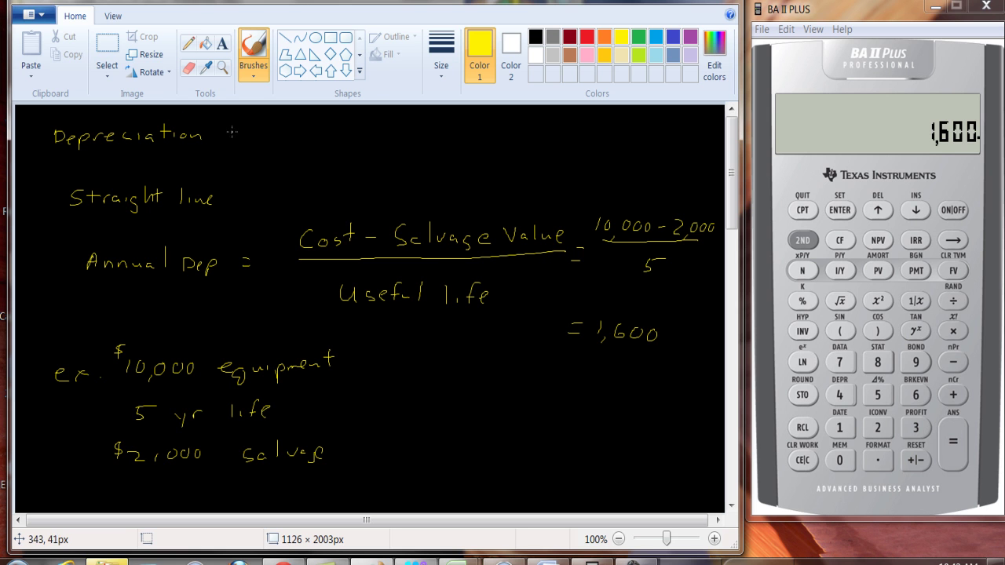
# - Add '- noncash expense' after the Depreciation heading
pyautogui.moveTo(241, 139)
pyautogui.mouseDown()
pyautogui.moveTo(338, 136)
pyautogui.moveTo(359, 122)
pyautogui.moveTo(374, 143)
pyautogui.moveTo(509, 129)
pyautogui.moveTo(506, 139)
pyautogui.mouseUp()
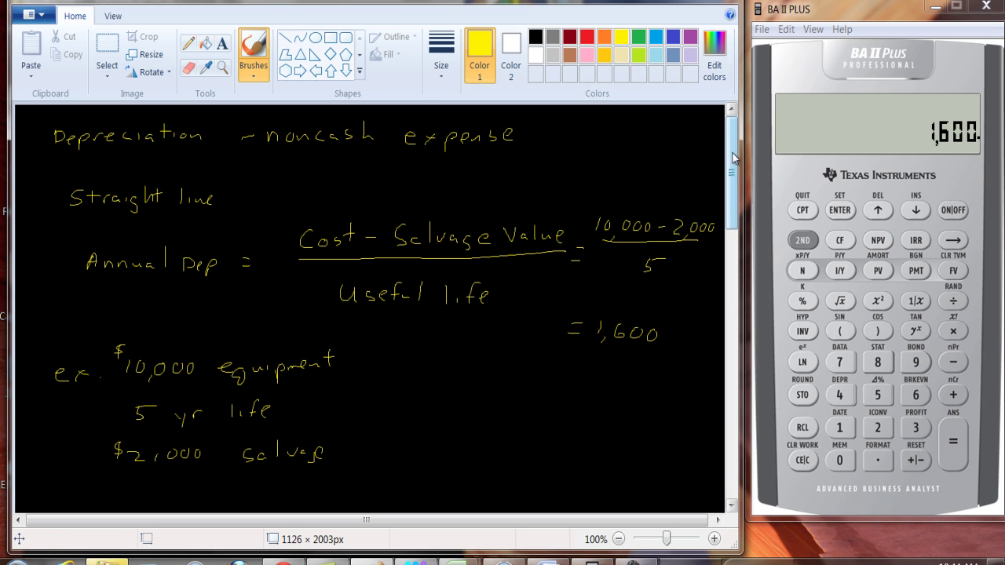
# - Handwrite 'Modified Accelerated Cost Recovery System' below the straight-line example
pyautogui.moveTo(730, 157); pyautogui.dragTo(728, 192)
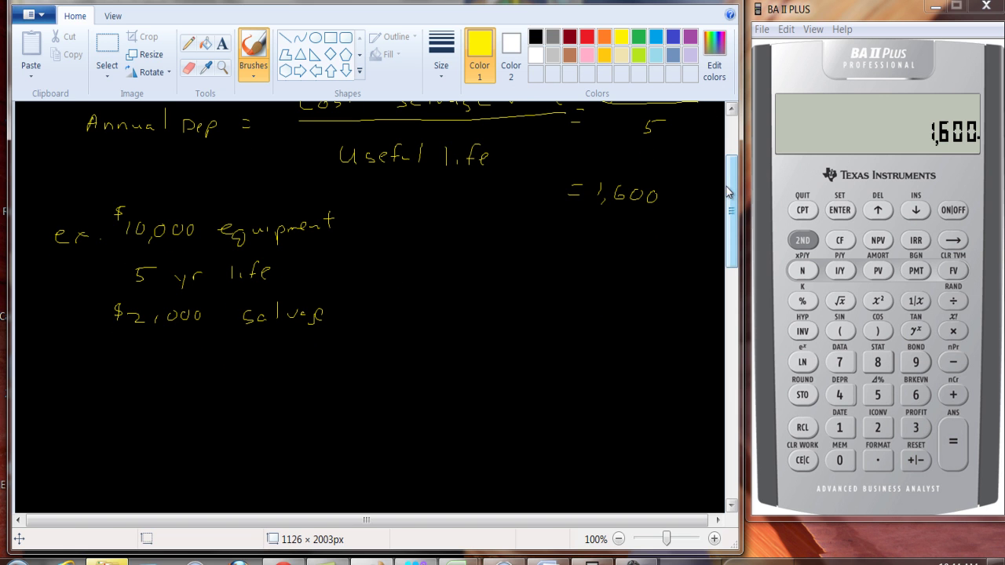
pyautogui.moveTo(60, 382)
pyautogui.mouseDown()
pyautogui.moveTo(68, 400)
pyautogui.moveTo(189, 389)
pyautogui.moveTo(255, 400)
pyautogui.moveTo(270, 374)
pyautogui.moveTo(280, 397)
pyautogui.moveTo(348, 388)
pyautogui.moveTo(346, 374)
pyautogui.moveTo(367, 398)
pyautogui.moveTo(415, 396)
pyautogui.mouseUp()
pyautogui.moveTo(411, 385); pyautogui.dragTo(427, 383)
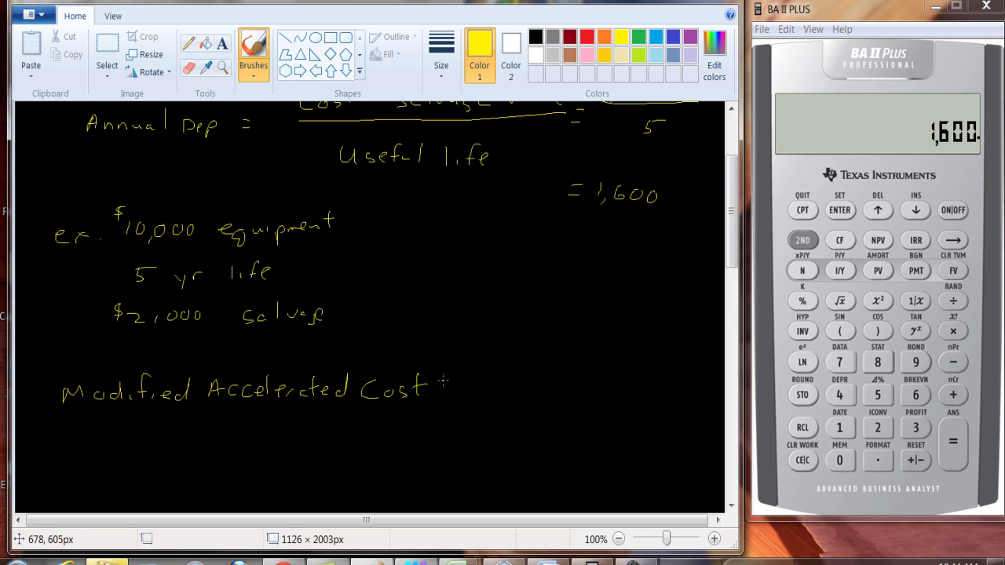
pyautogui.moveTo(444, 373)
pyautogui.mouseDown()
pyautogui.moveTo(464, 396)
pyautogui.moveTo(551, 385)
pyautogui.moveTo(554, 400)
pyautogui.mouseUp()
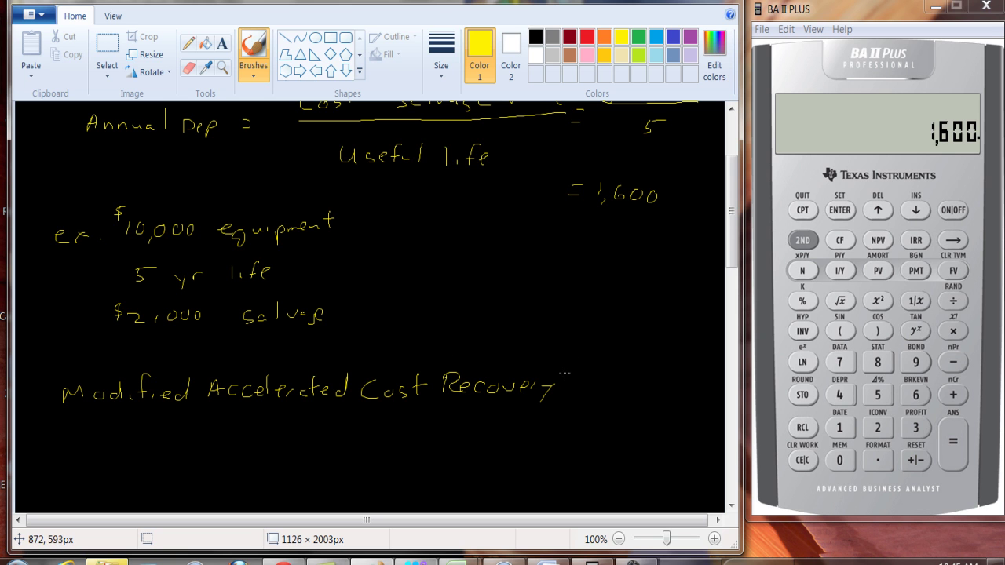
pyautogui.moveTo(573, 377)
pyautogui.mouseDown()
pyautogui.moveTo(564, 389)
pyautogui.moveTo(581, 397)
pyautogui.moveTo(612, 388)
pyautogui.mouseUp()
pyautogui.moveTo(604, 374); pyautogui.dragTo(653, 388)
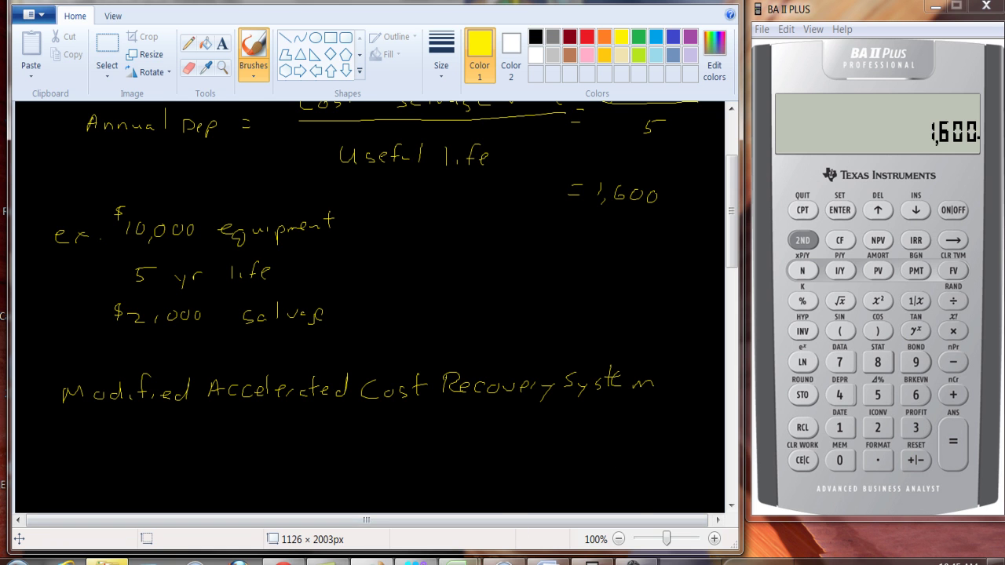
pyautogui.moveTo(471, 562)
pyautogui.click(531, 471)
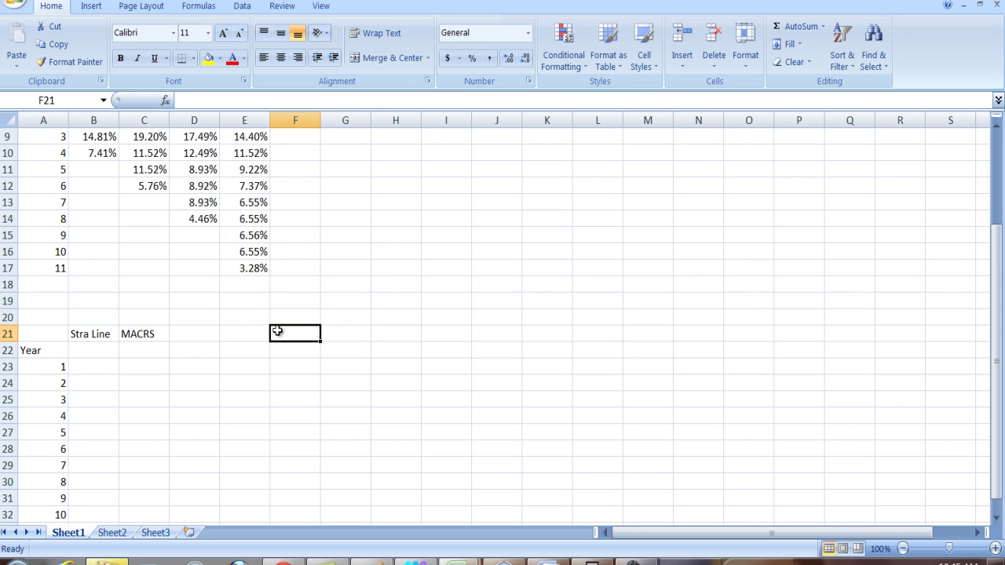
pyautogui.scroll(2, 495, 212)
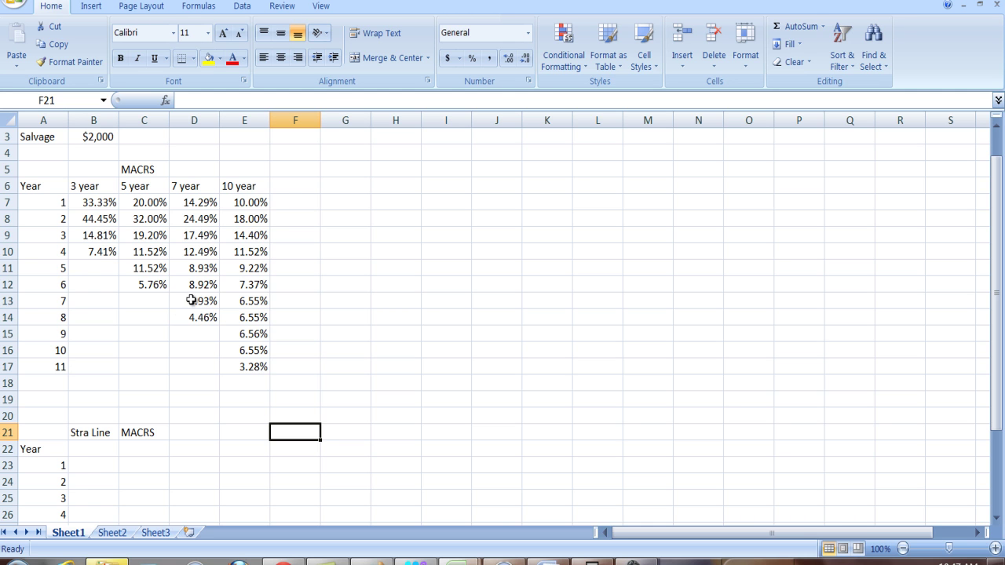
# - Enter =(B$2-B$3)/5 in B23 and fill it to B27, giving 1600 yearly
pyautogui.scroll(1, 399, 317)
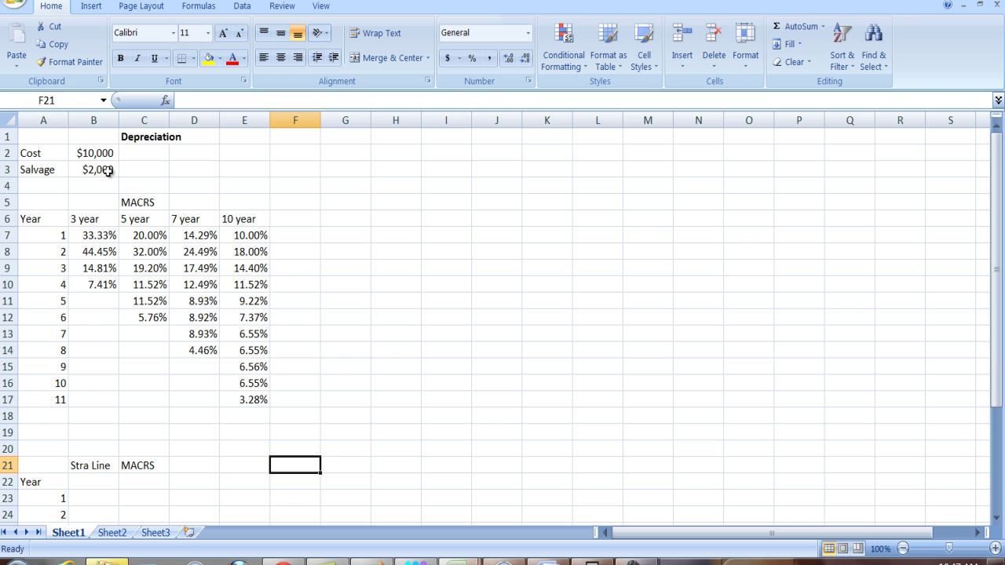
pyautogui.moveTo(988, 361); pyautogui.dragTo(978, 430)
pyautogui.click(92, 399)
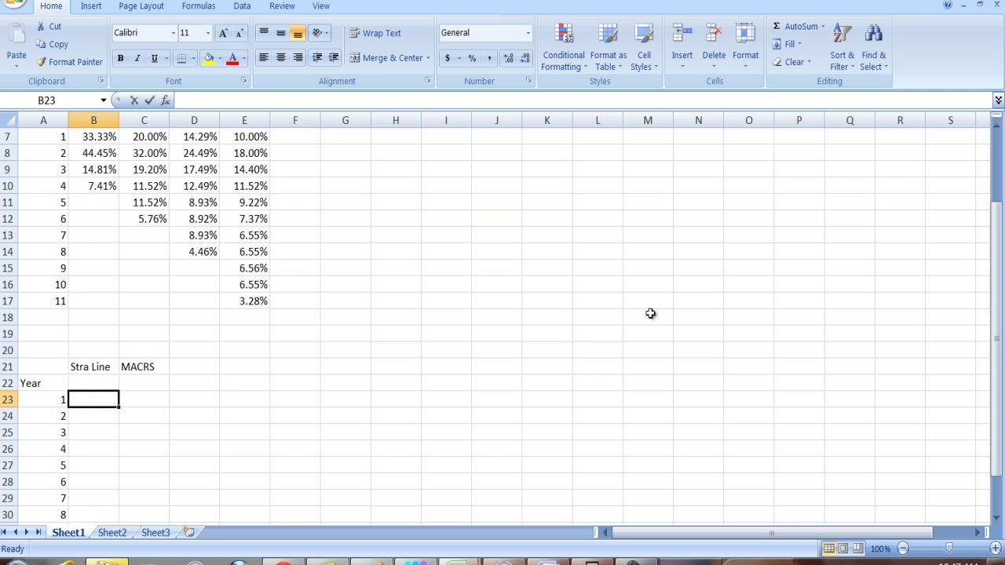
pyautogui.write('=(b')
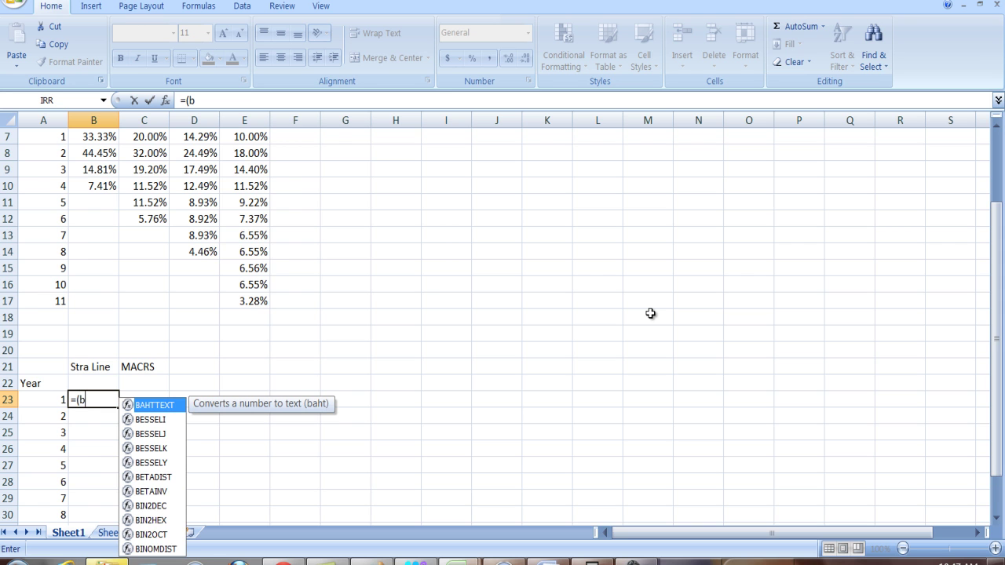
pyautogui.write('$2')
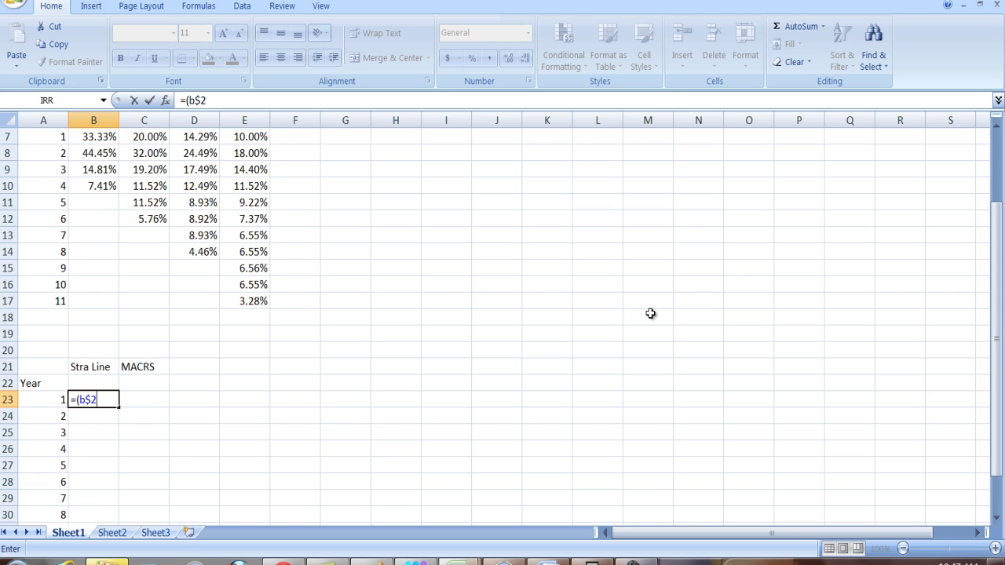
pyautogui.write('-b')
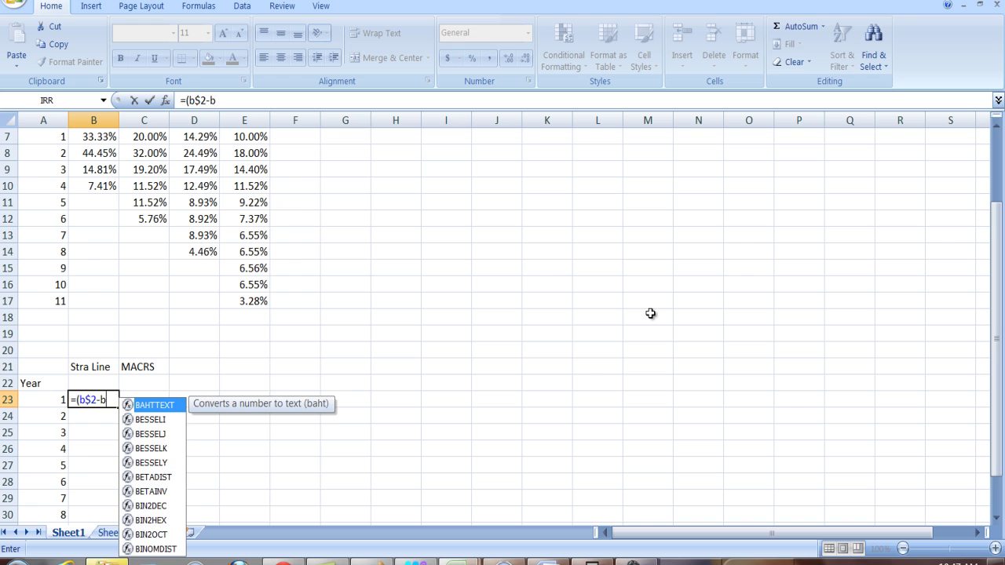
pyautogui.write('$3')
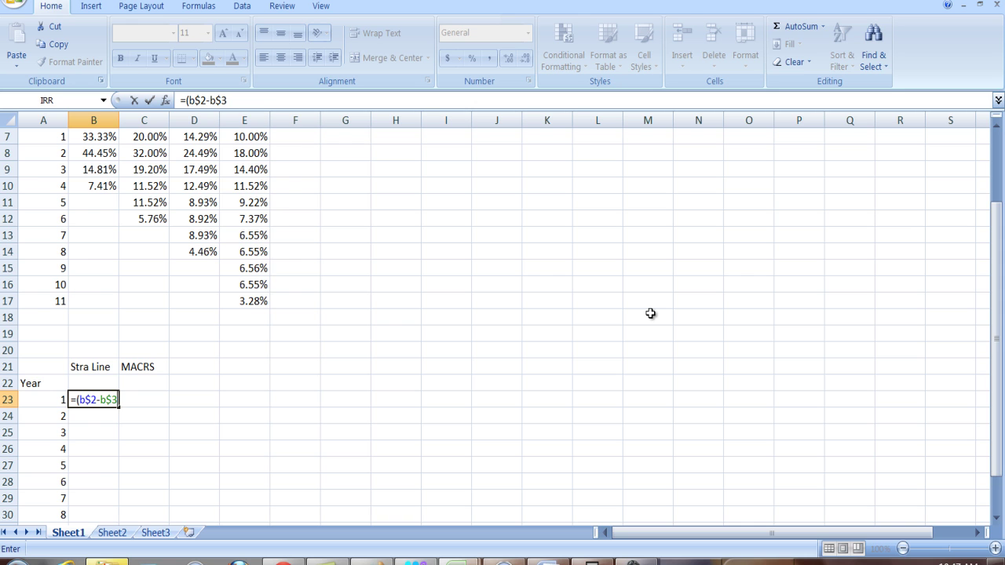
pyautogui.write(')/5')
pyautogui.press('Return')
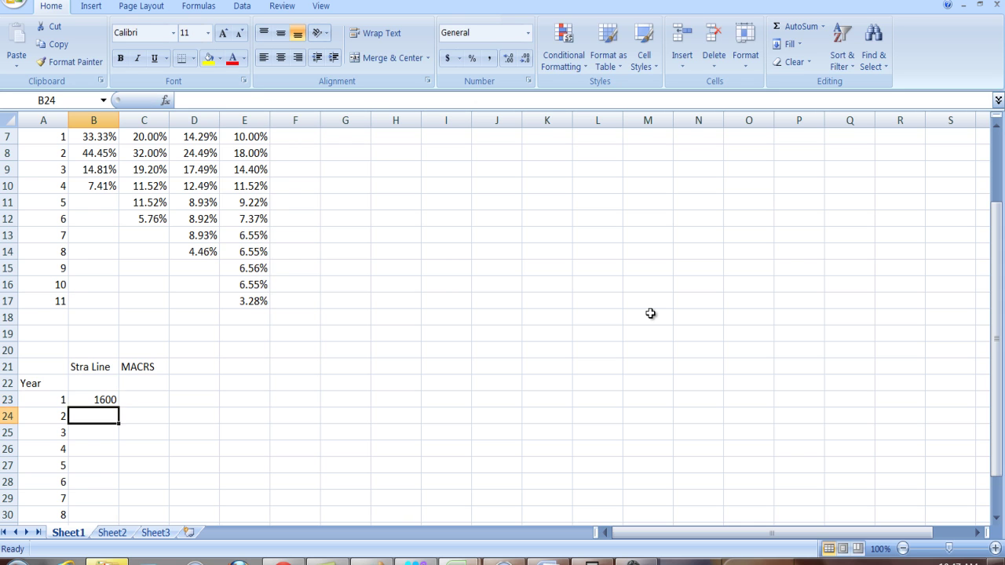
pyautogui.click(113, 401)
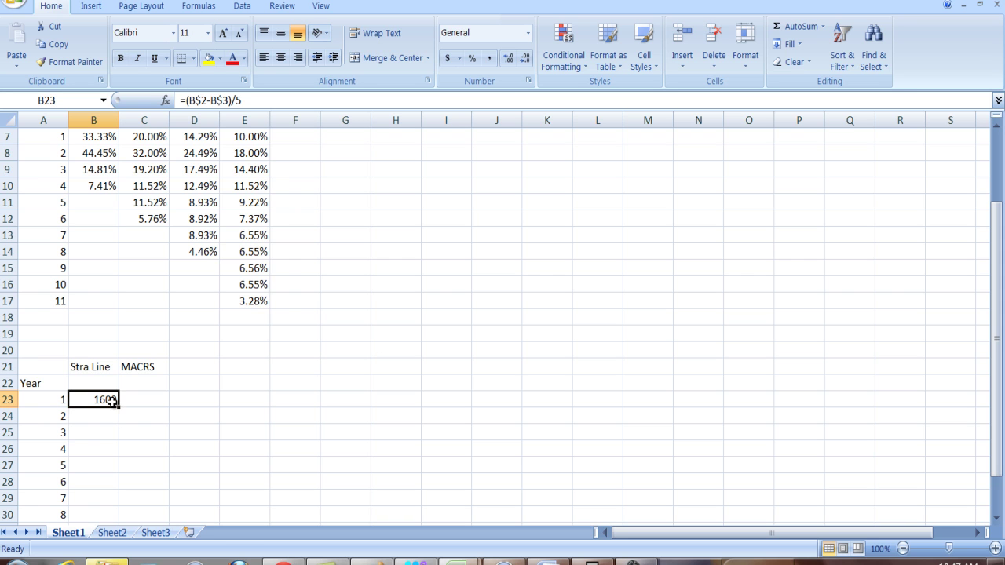
pyautogui.moveTo(119, 408); pyautogui.dragTo(111, 467)
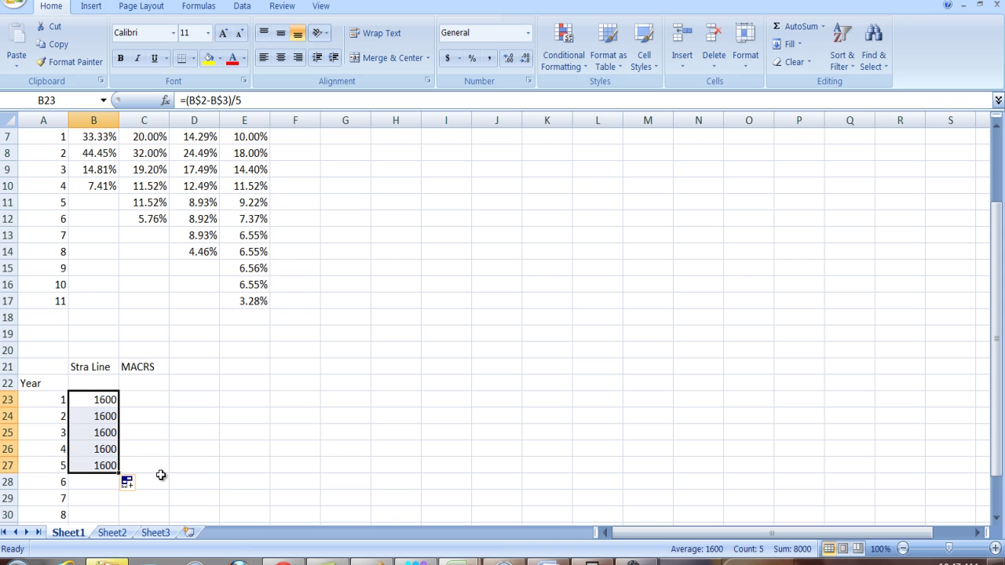
# - Enter =(B$2-B$3)*C7 in C23 for year 1 MACRS depreciation of 1600
pyautogui.click(154, 401)
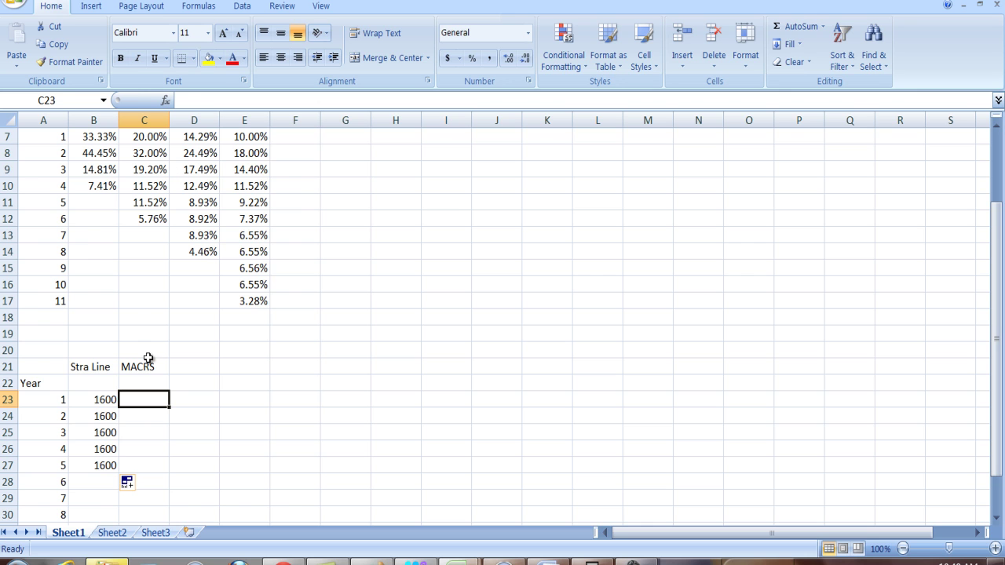
pyautogui.write('=(')
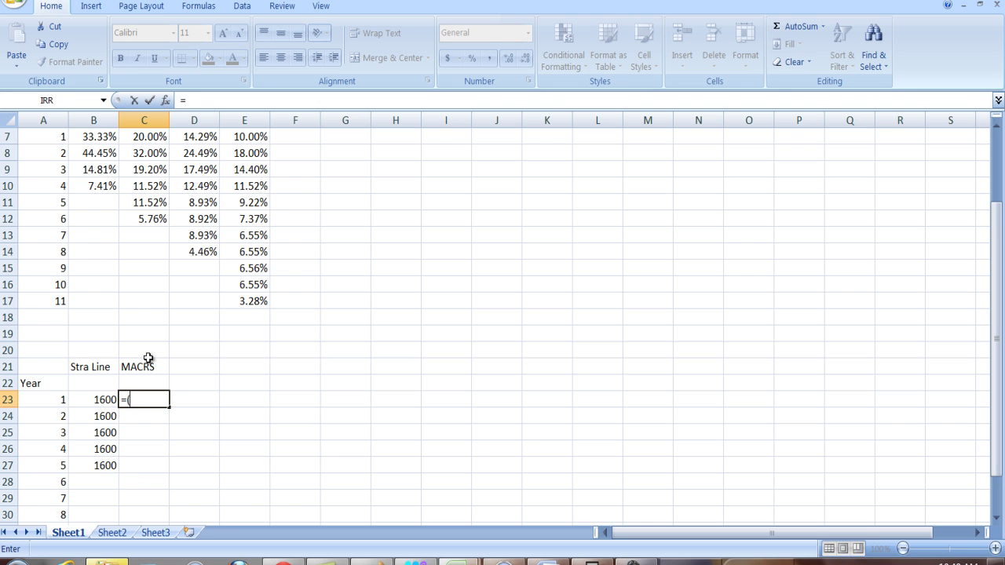
pyautogui.write('b$2-b')
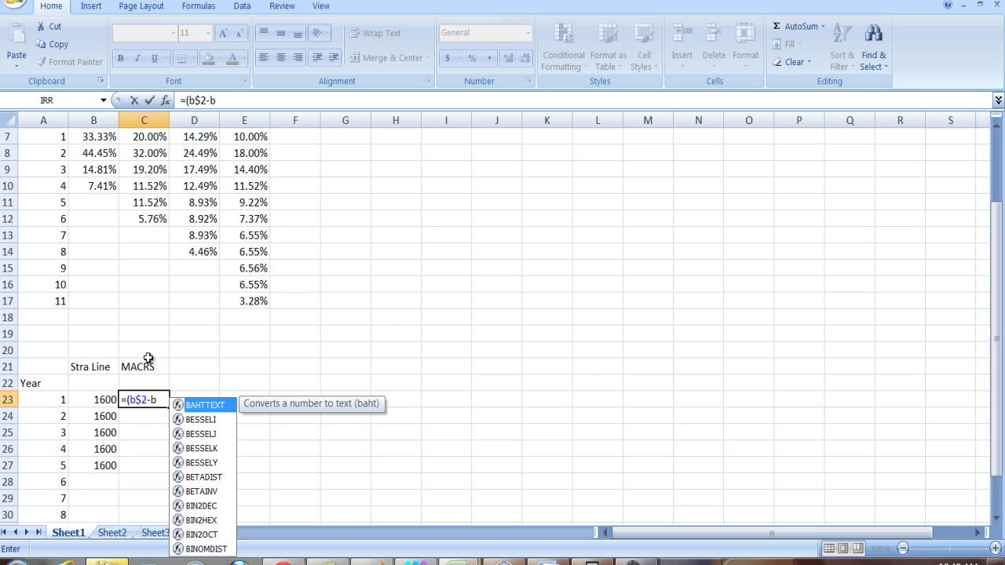
pyautogui.write('$3)')
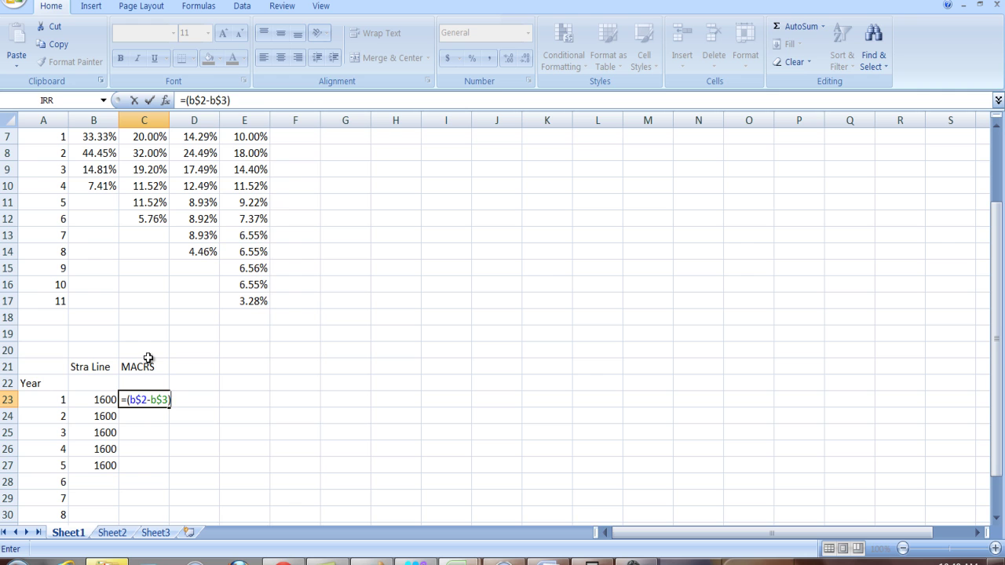
pyautogui.write('*c')
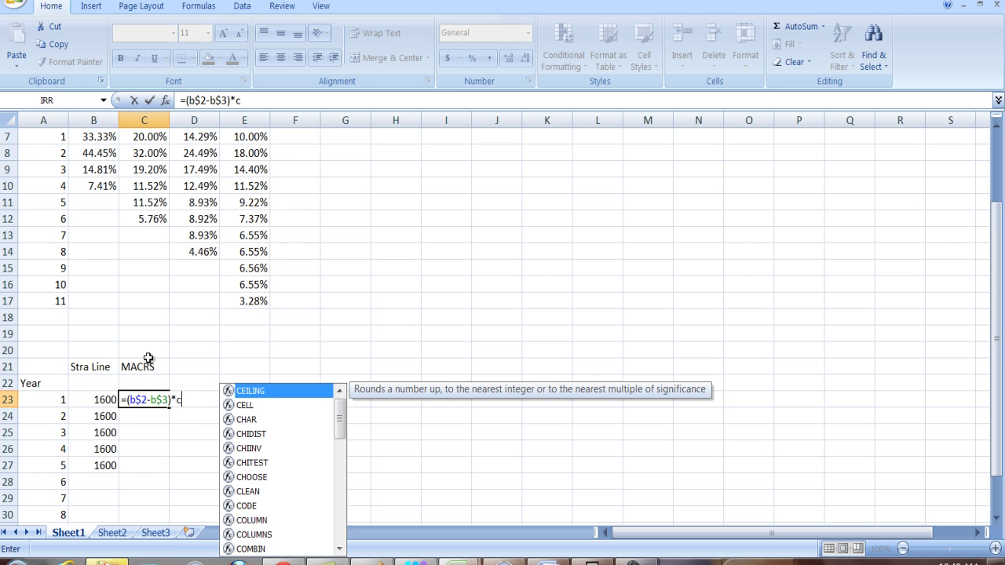
pyautogui.write('7')
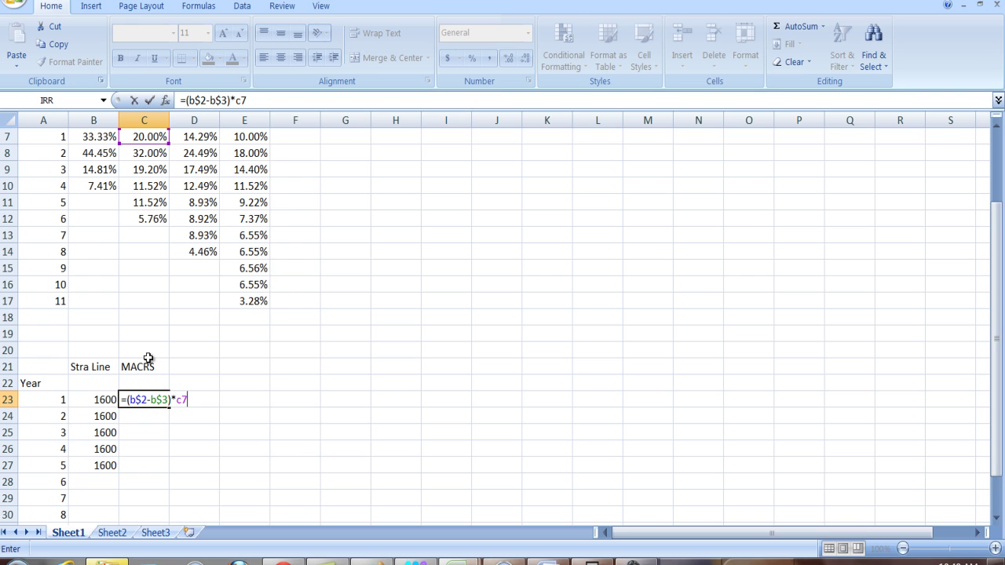
pyautogui.press('Return')
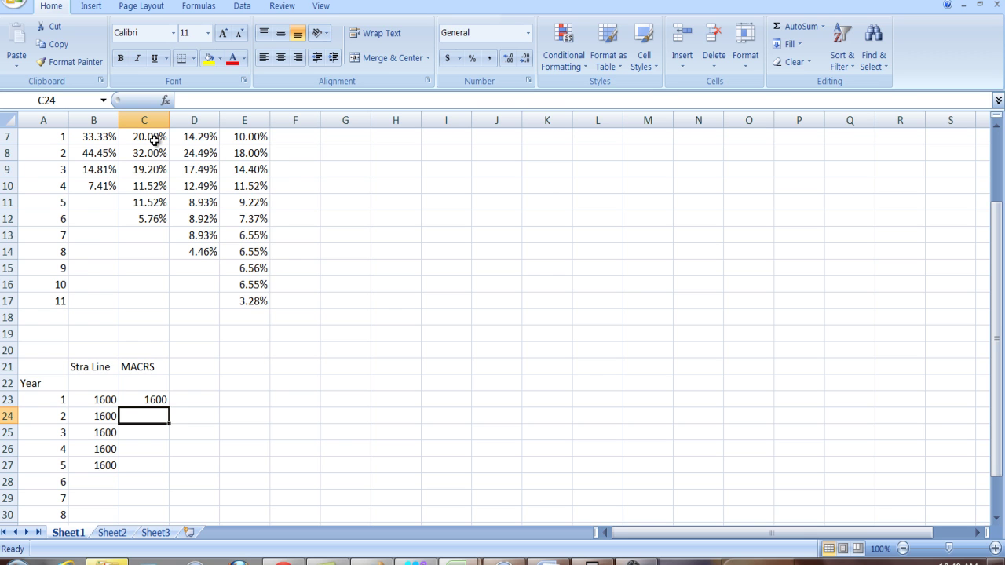
# - Fill the MACRS formula down to C28 and format B23:C28 as Accounting dollars
pyautogui.click(161, 400)
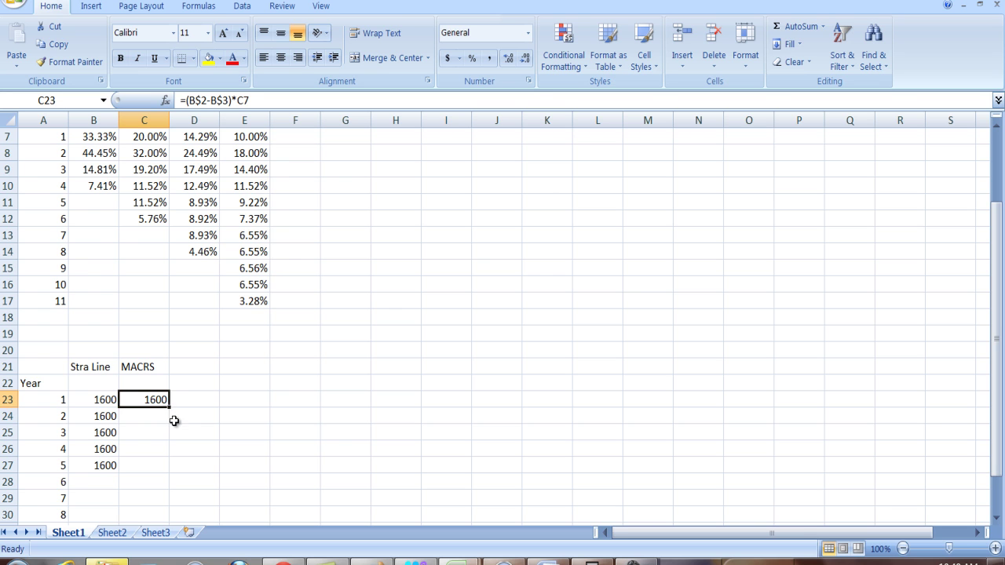
pyautogui.moveTo(169, 408); pyautogui.dragTo(170, 418)
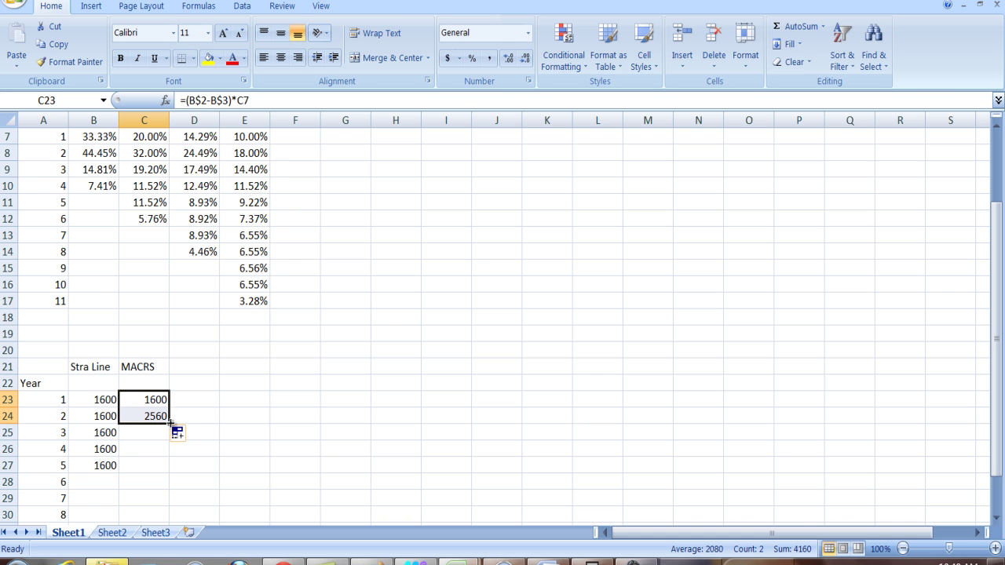
pyautogui.moveTo(167, 426); pyautogui.dragTo(168, 487)
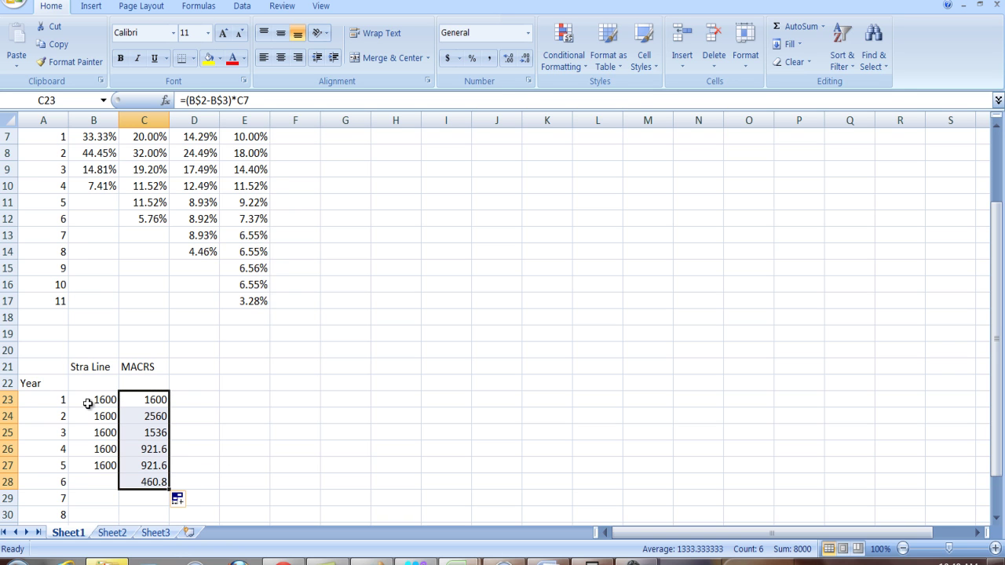
pyautogui.moveTo(108, 401); pyautogui.dragTo(149, 481)
pyautogui.click(448, 58)
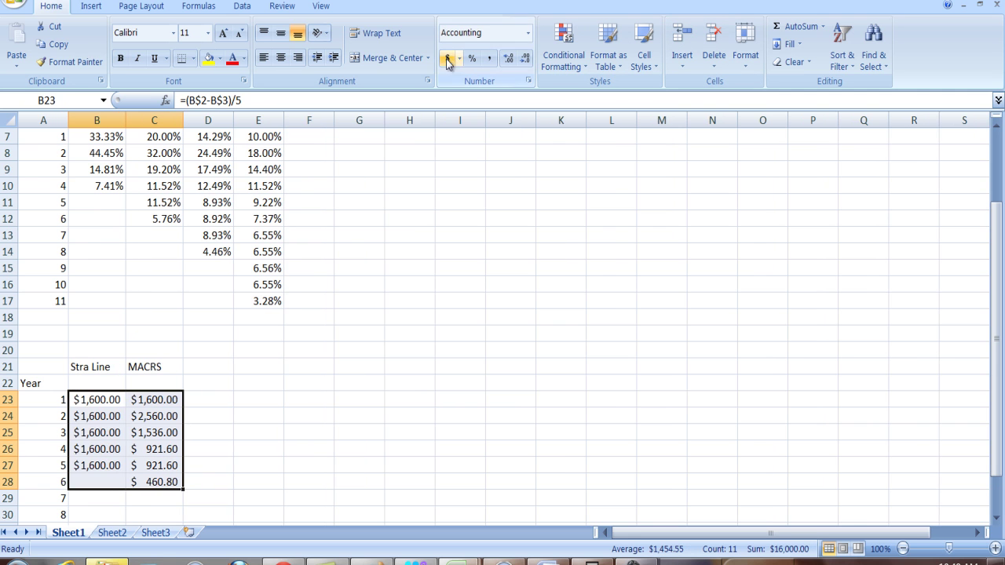
# - Total the straight-line column in B29 with =SUM(B23:B27), giving $8,000.00
pyautogui.scroll(-1, 489, 235)
pyautogui.click(490, 235)
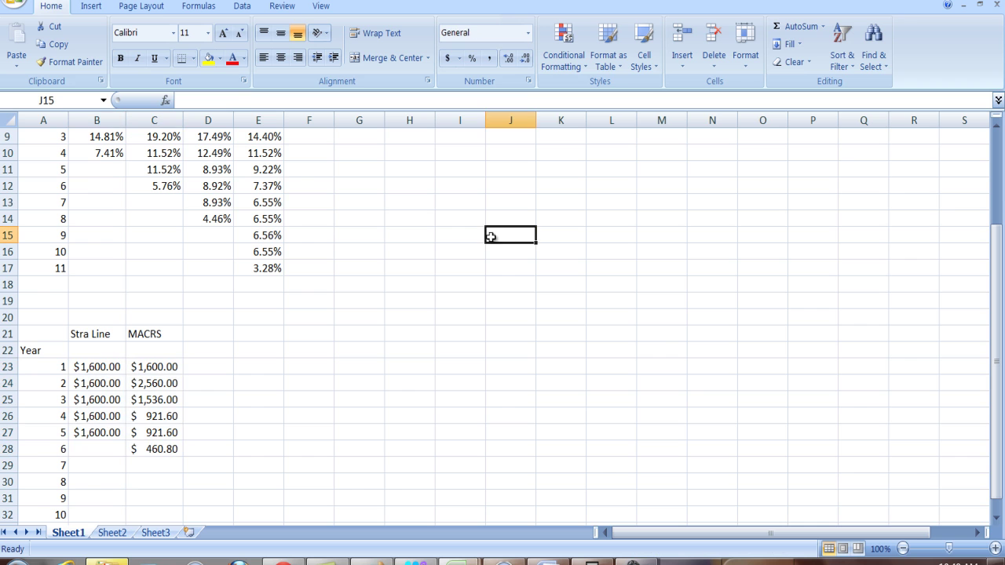
pyautogui.click(104, 468)
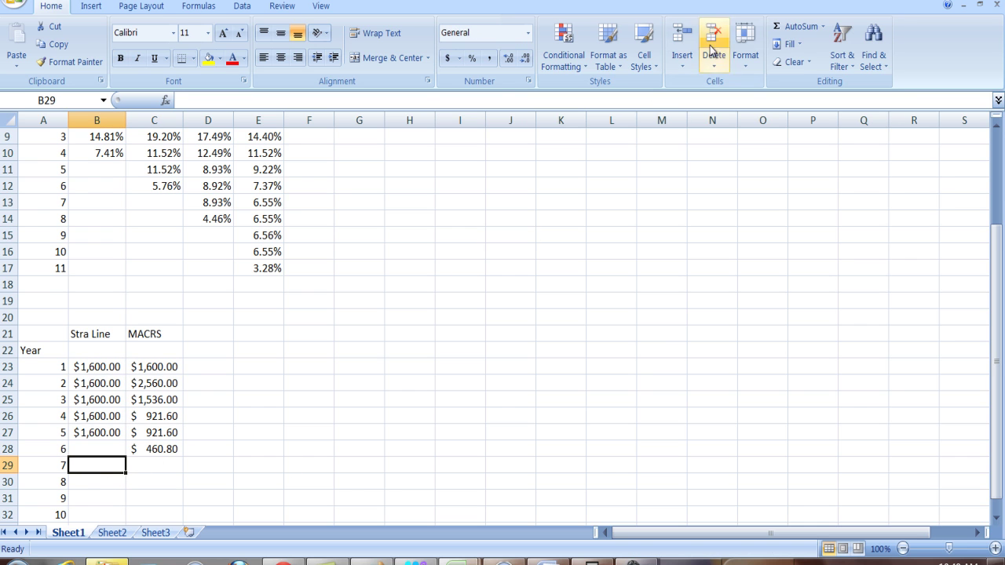
pyautogui.click(793, 27)
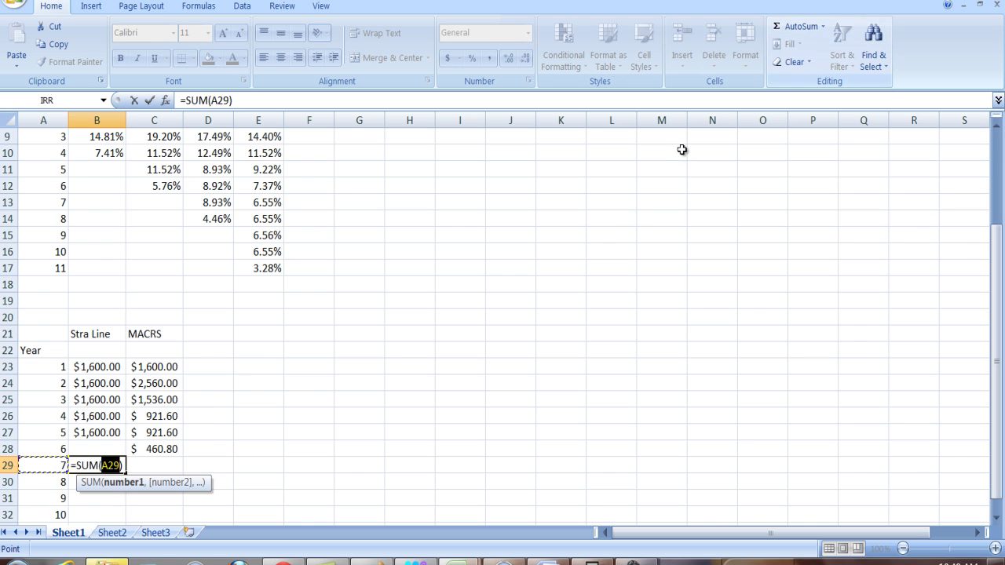
pyautogui.press('BackSpace')
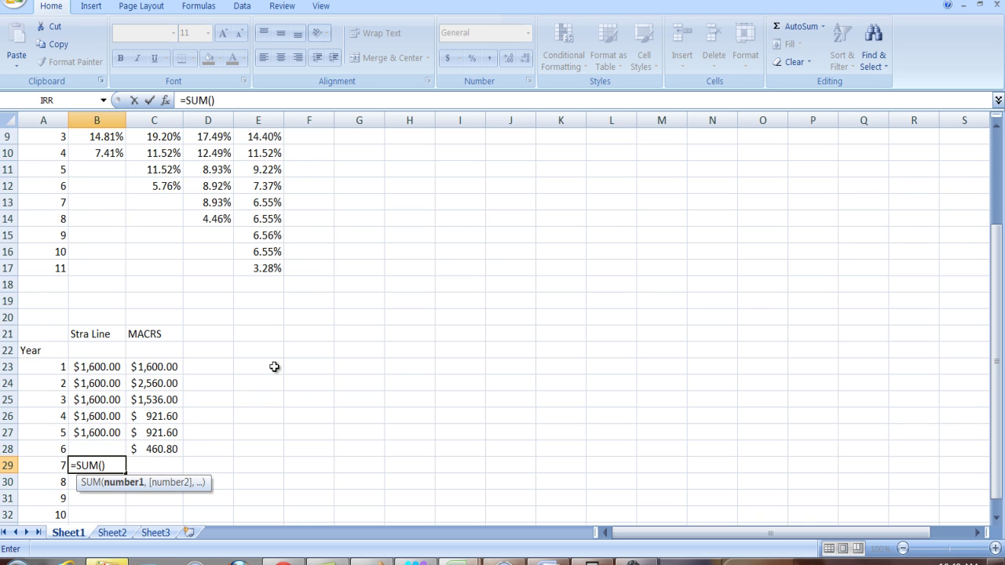
pyautogui.write('b23')
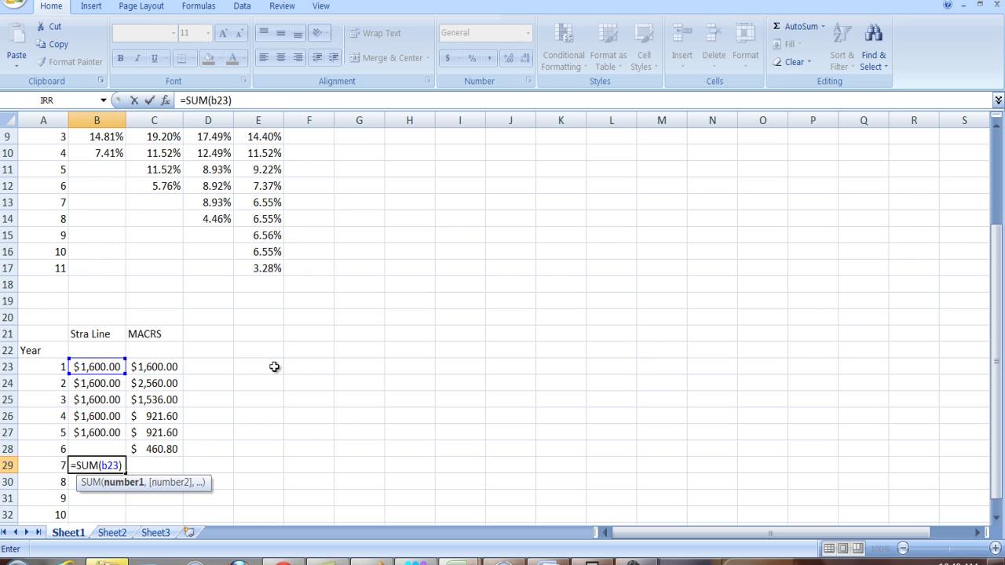
pyautogui.write(':b27')
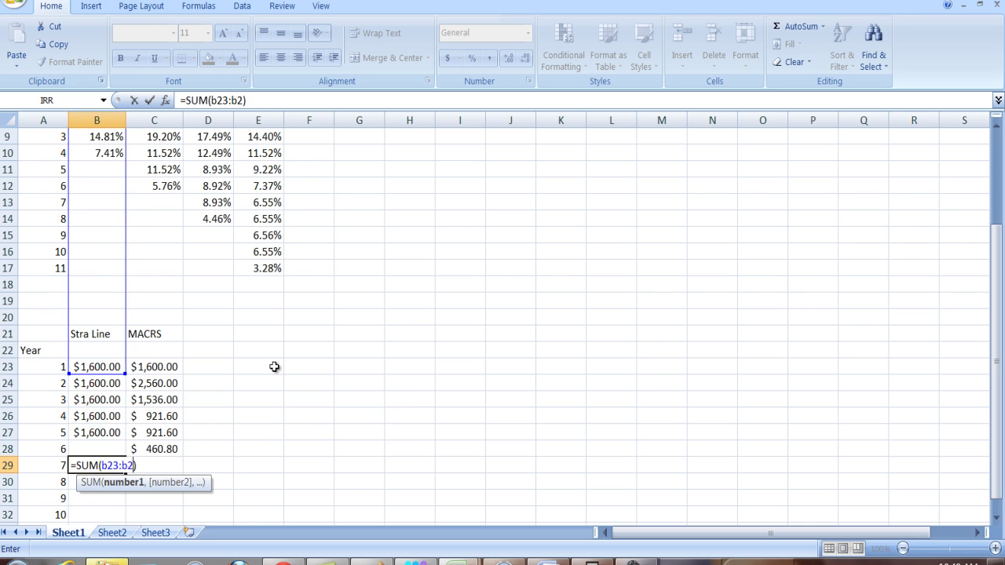
pyautogui.press('Return')
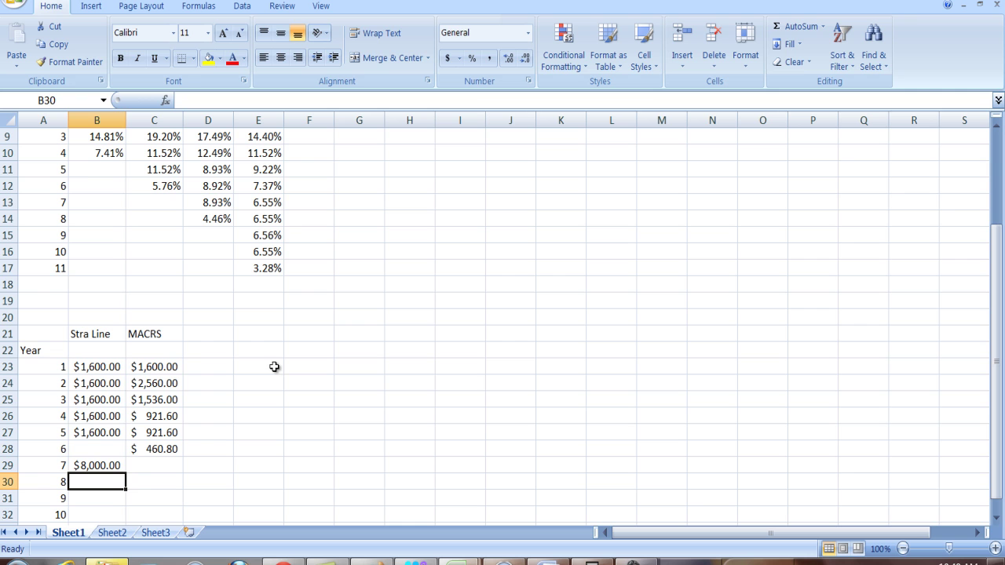
# - AutoSum the MACRS column in C29 for a $8,000.00 total
pyautogui.click(161, 467)
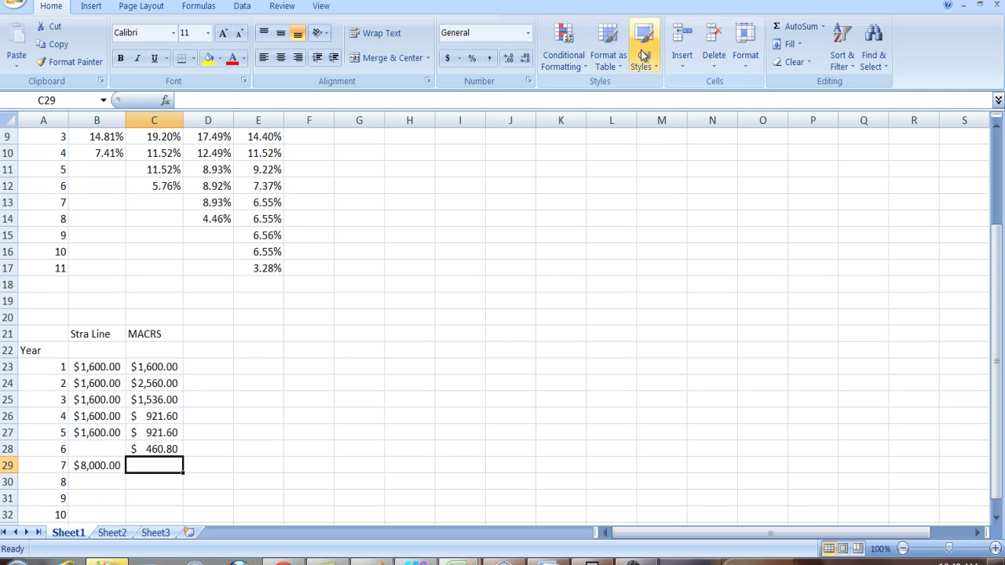
pyautogui.click(793, 34)
pyautogui.press('Return')
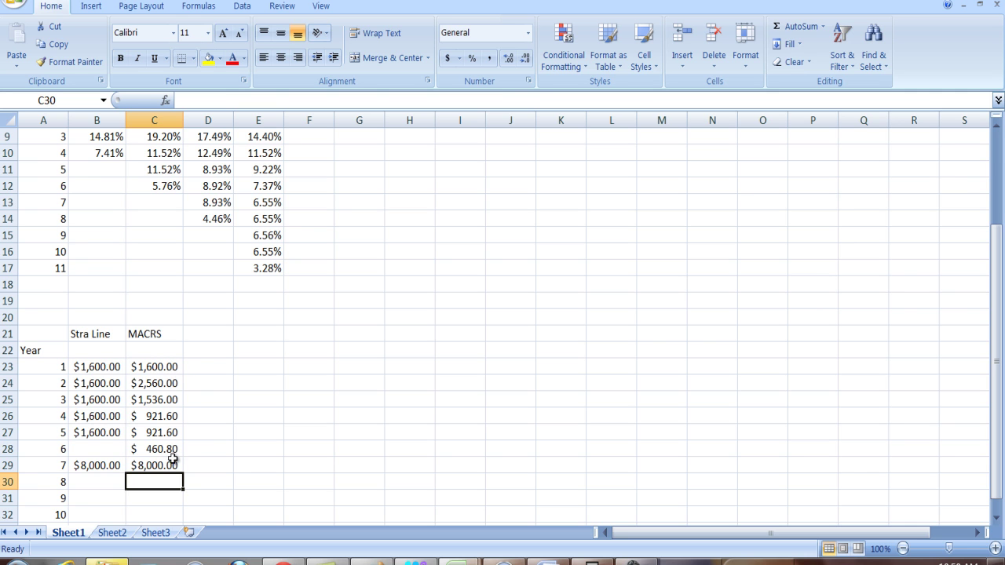
pyautogui.scroll(1, 238, 253)
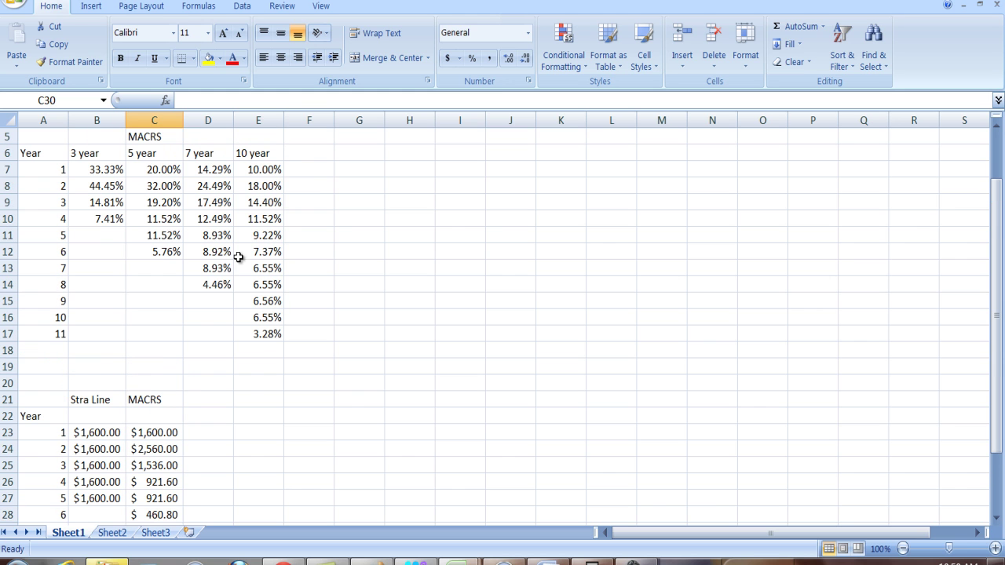